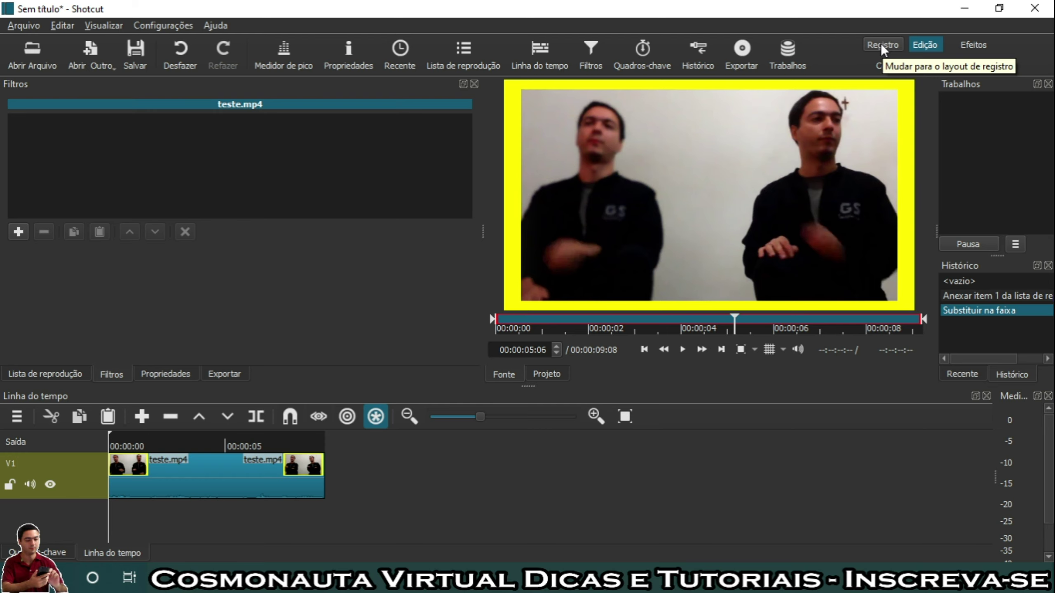
Switch to the Registro layout and review teste.mp4's audio, metadata and video properties, including the colour range options.
{"action": "left_click", "coordinate": [882, 45]}
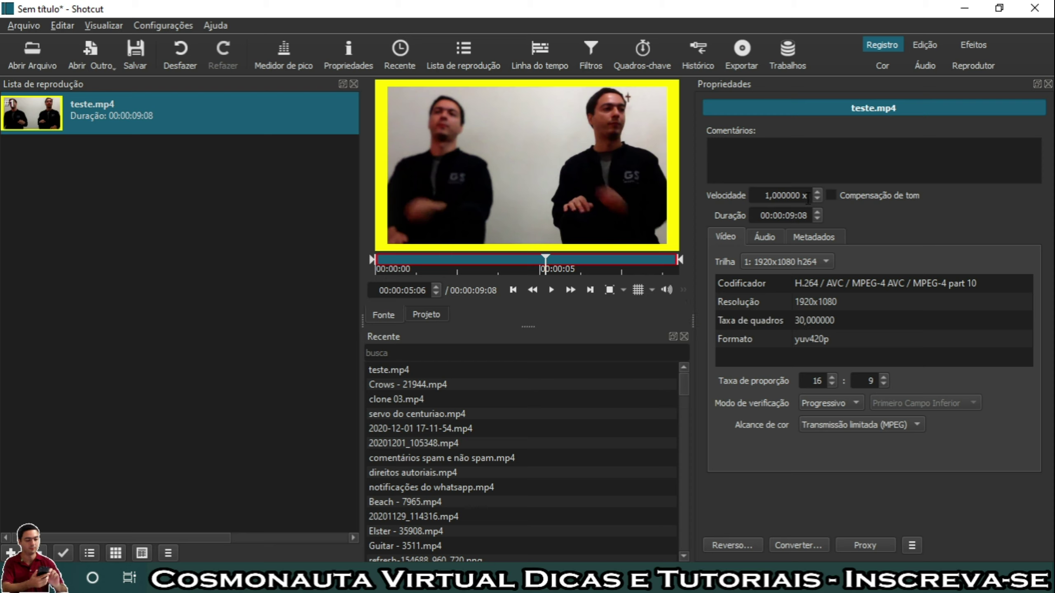
{"action": "left_click", "coordinate": [818, 213]}
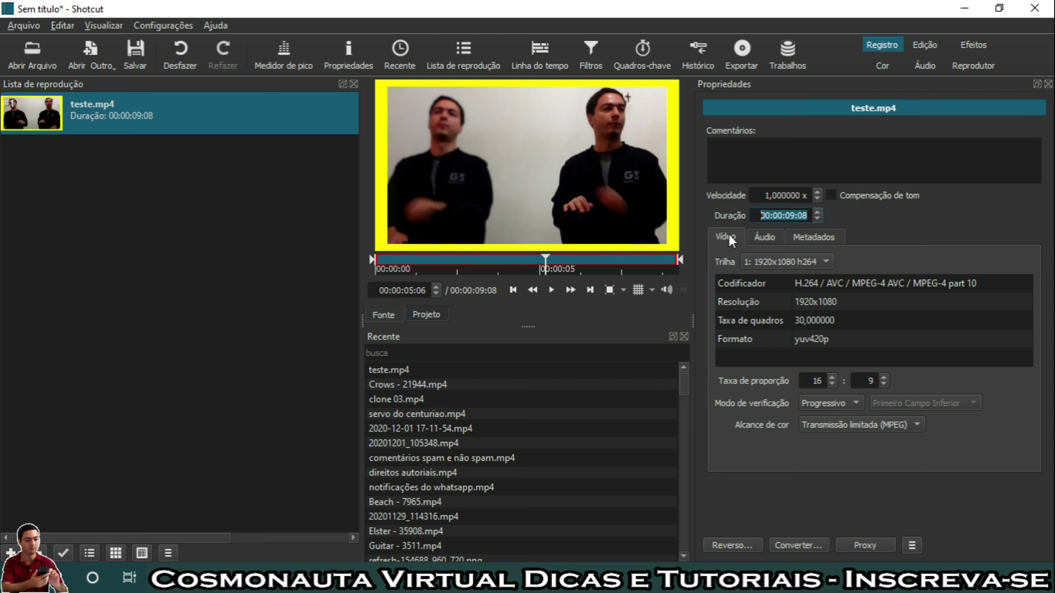
{"action": "left_click", "coordinate": [766, 236]}
{"action": "left_click", "coordinate": [811, 240]}
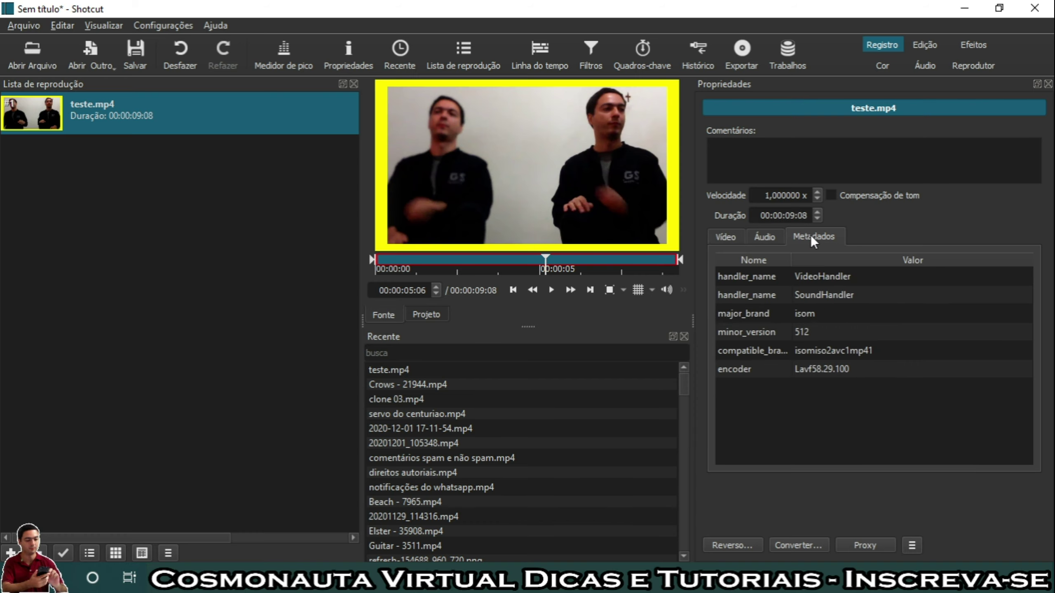
{"action": "left_click", "coordinate": [729, 232]}
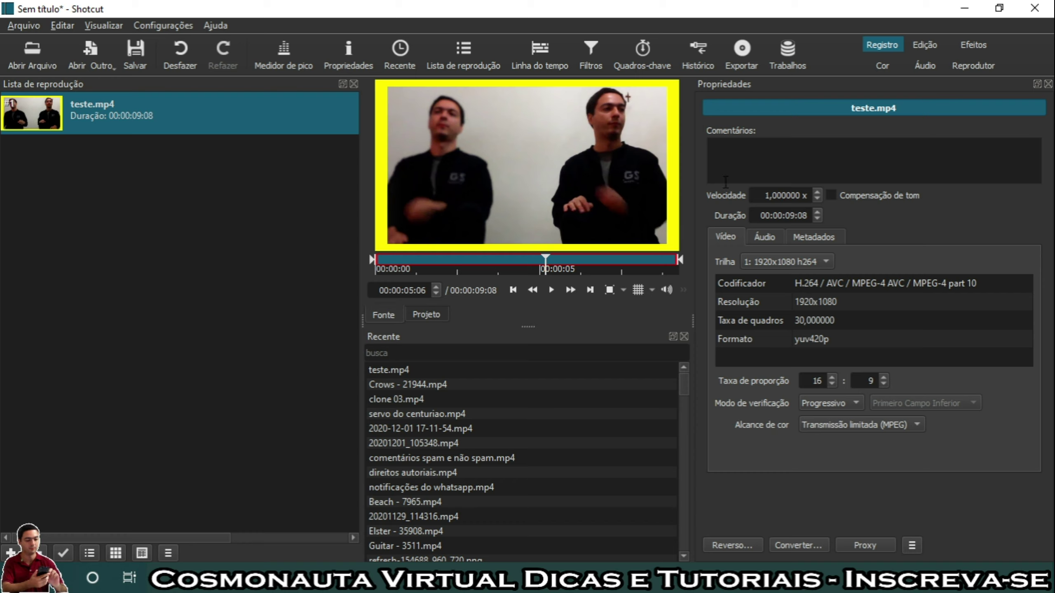
{"action": "left_click", "coordinate": [916, 426]}
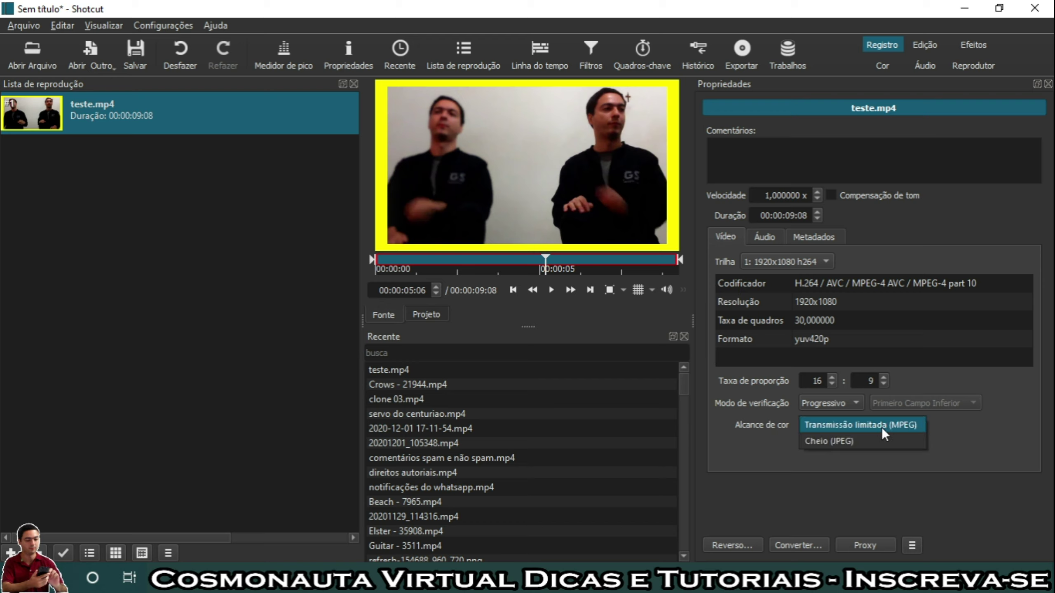
{"action": "left_click", "coordinate": [961, 432]}
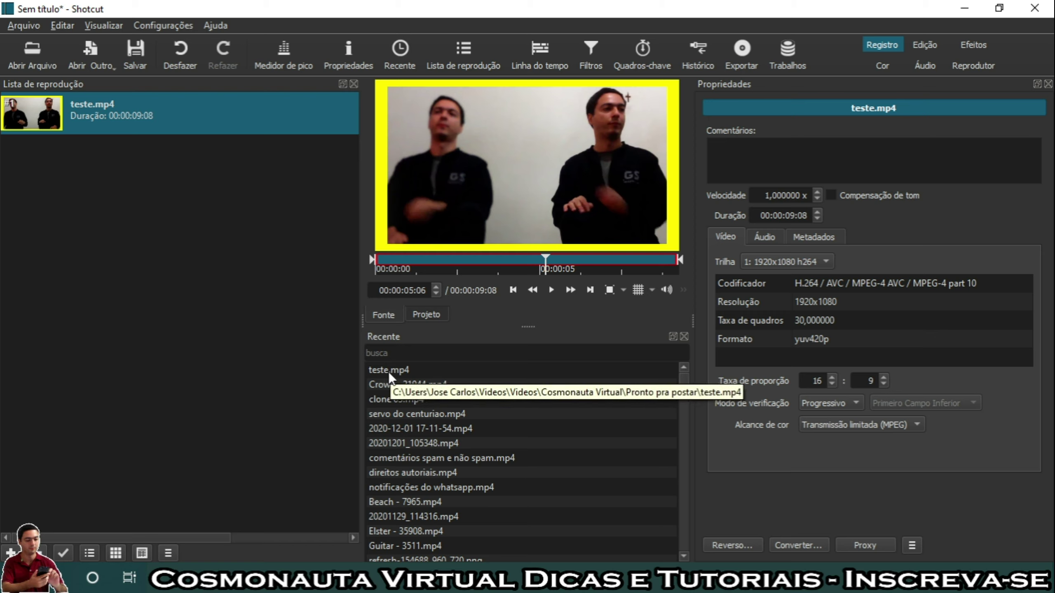
Open Crows - 21944.mp4 and clone 03.mp4 from the recent files and briefly preview each clip.
{"action": "left_click", "coordinate": [393, 384]}
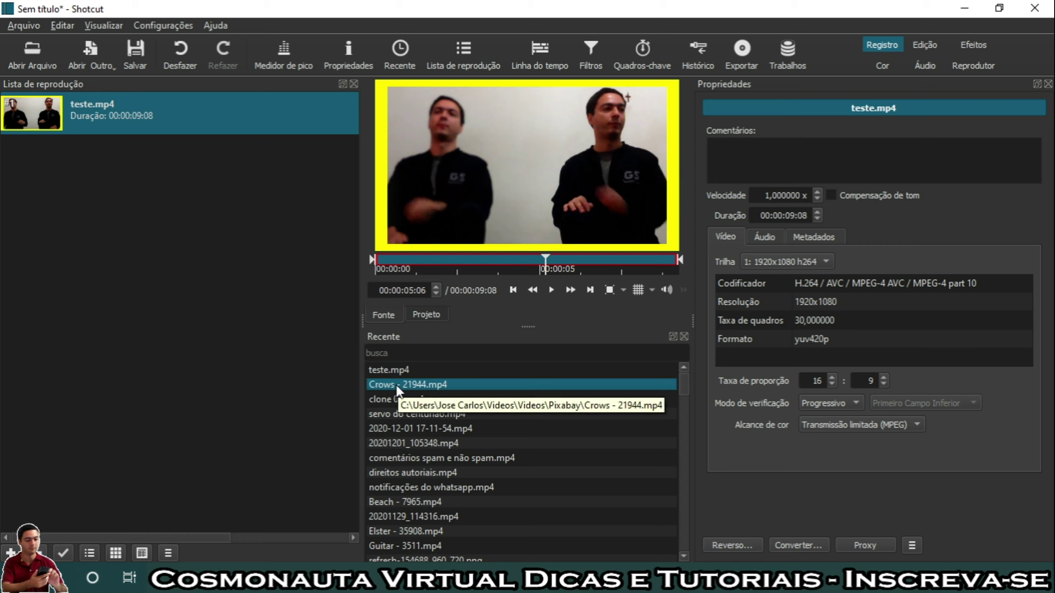
{"action": "double_click", "coordinate": [396, 384]}
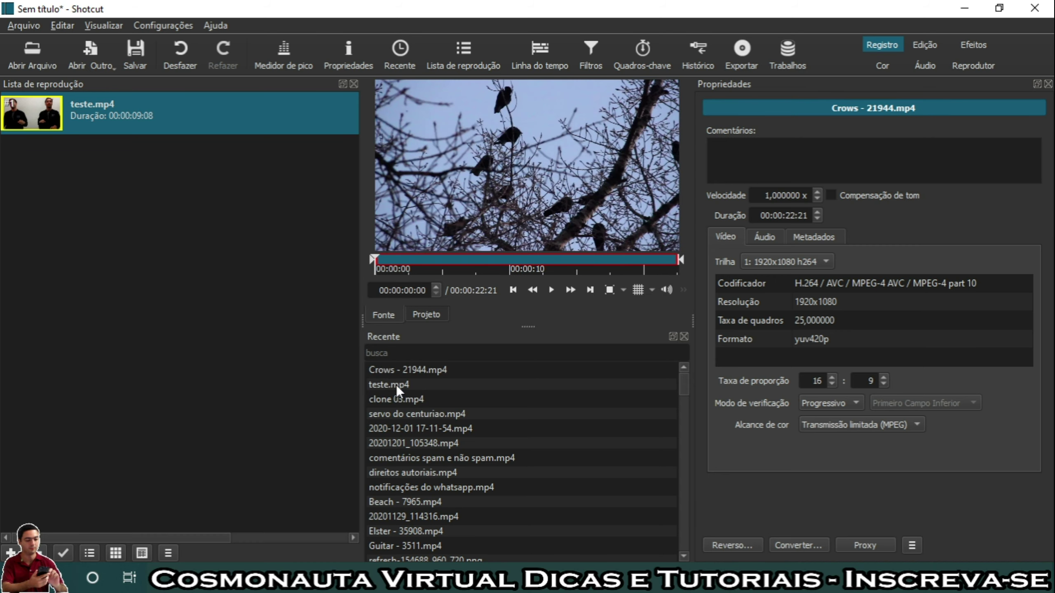
{"action": "left_click", "coordinate": [551, 290]}
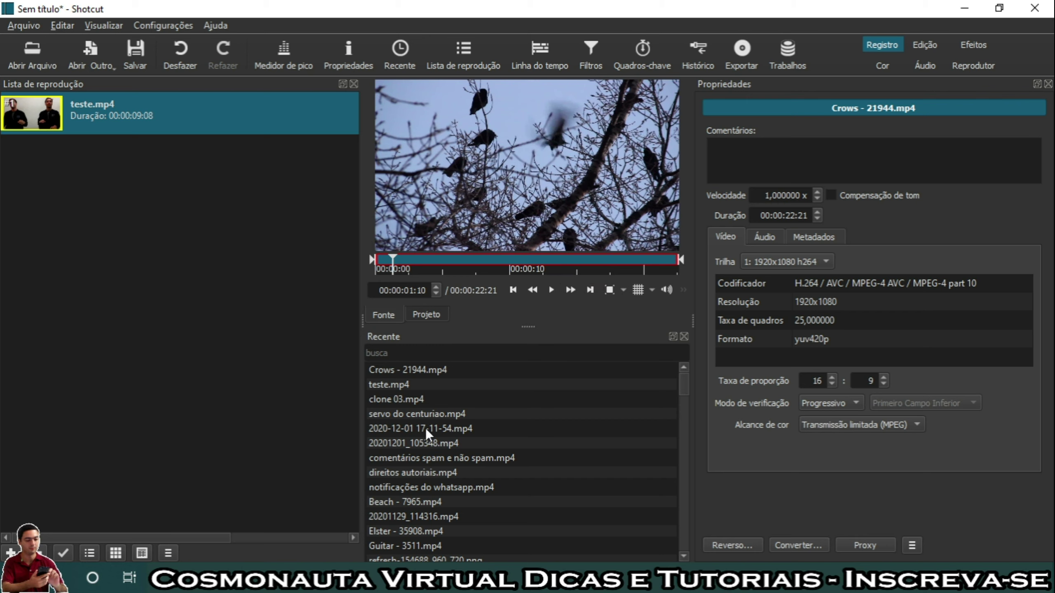
{"action": "double_click", "coordinate": [389, 396]}
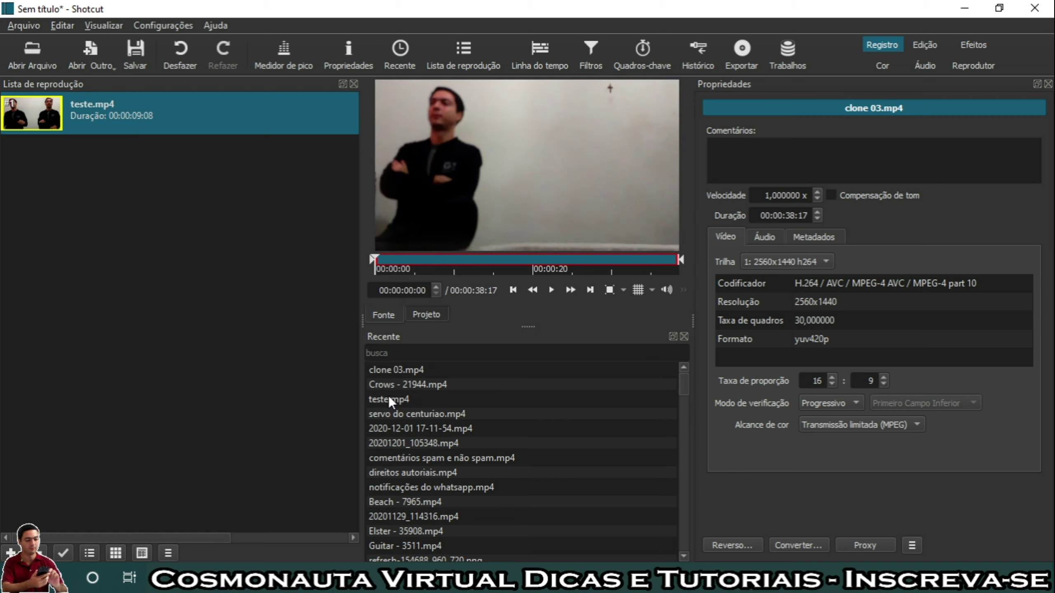
{"action": "left_click", "coordinate": [552, 289]}
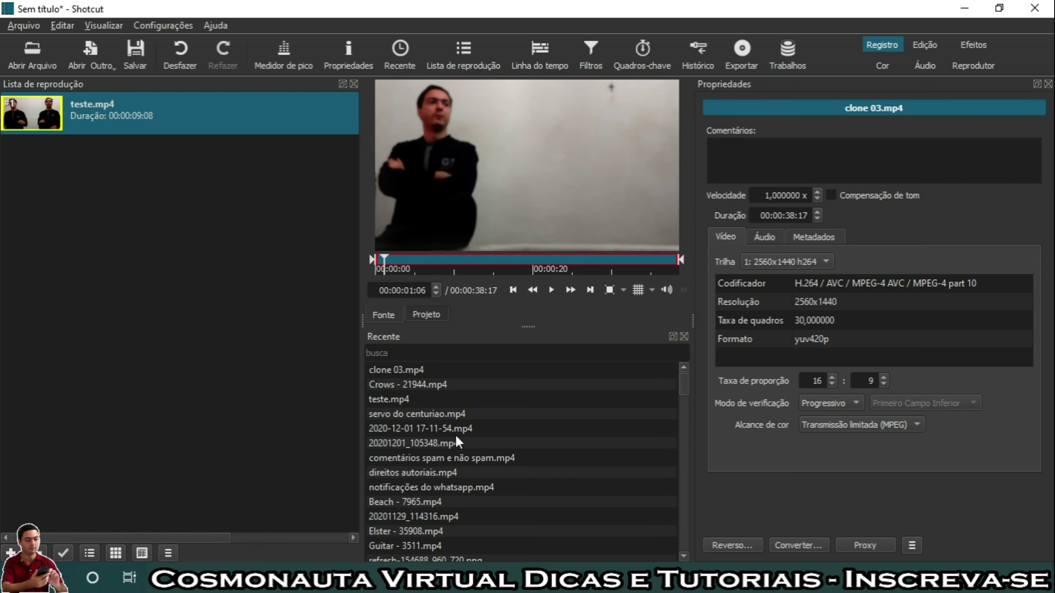
Try to open notícia.mp3 and pontos no mercado livre.mp4 from the recent files.
{"action": "scroll", "coordinate": [529, 440], "scroll_direction": "down", "scroll_amount": 2}
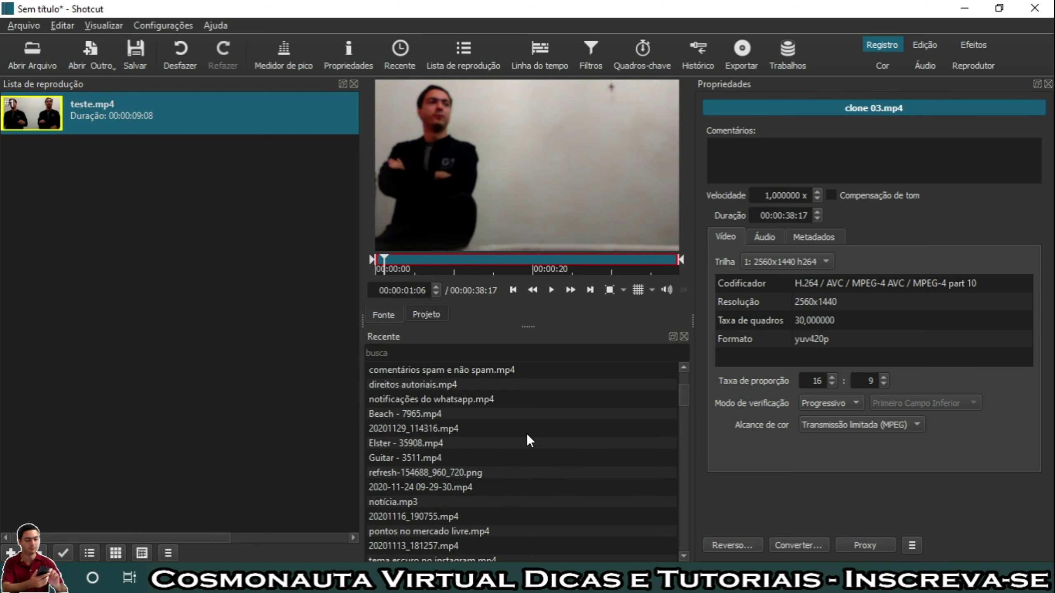
{"action": "double_click", "coordinate": [404, 502]}
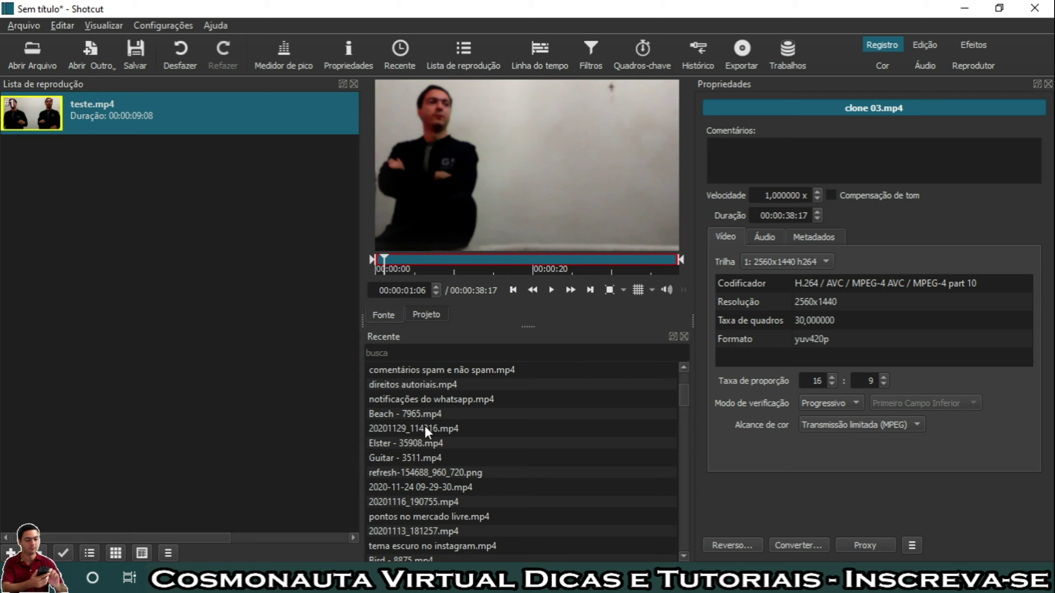
{"action": "double_click", "coordinate": [430, 517]}
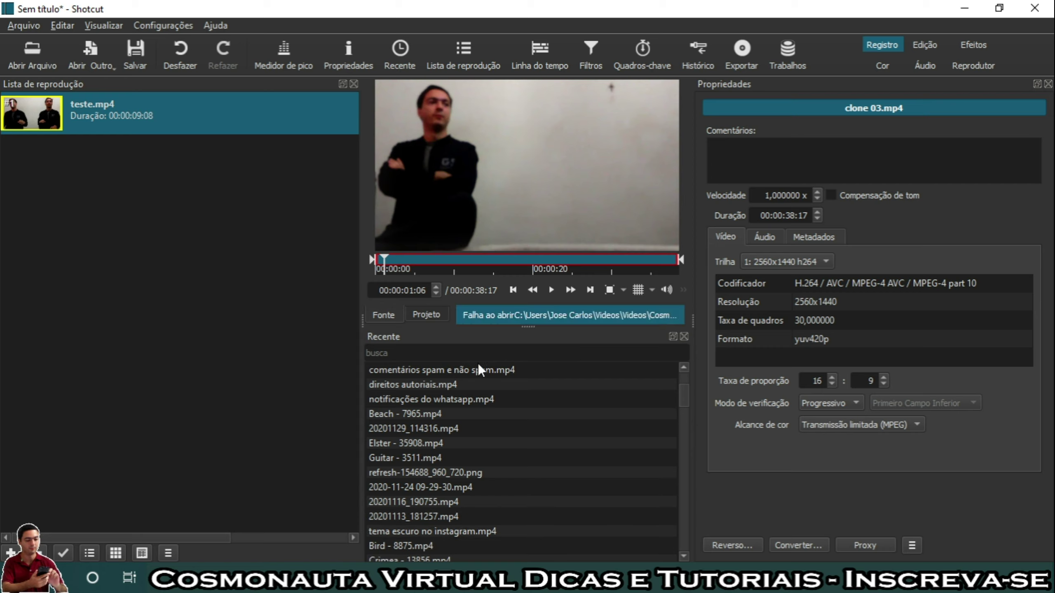
Open servo do centuriao.mp4 from the recent files and briefly preview it.
{"action": "scroll", "coordinate": [410, 461], "scroll_direction": "up", "scroll_amount": 2}
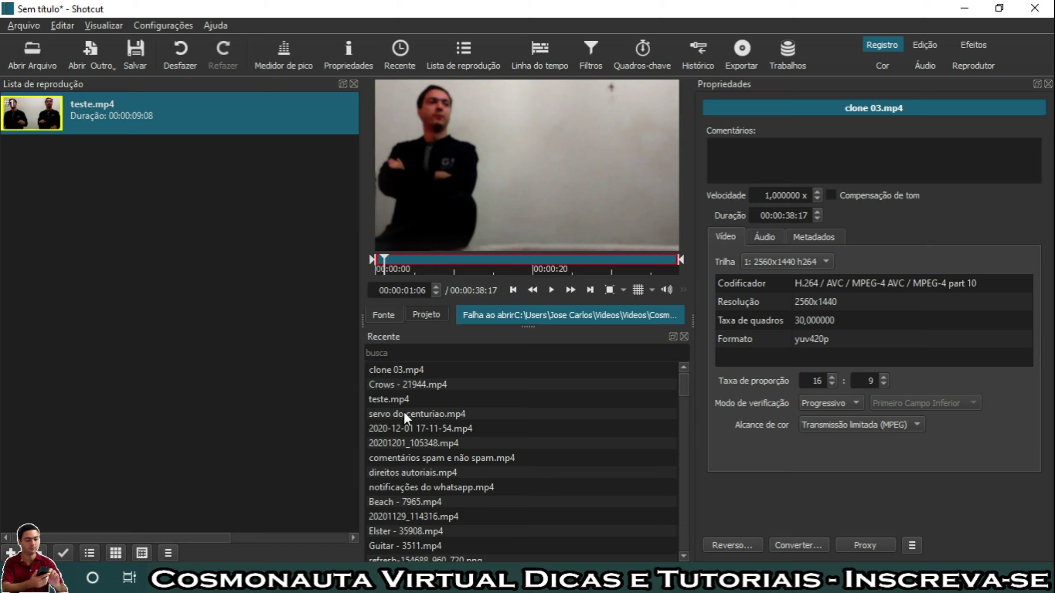
{"action": "double_click", "coordinate": [391, 415]}
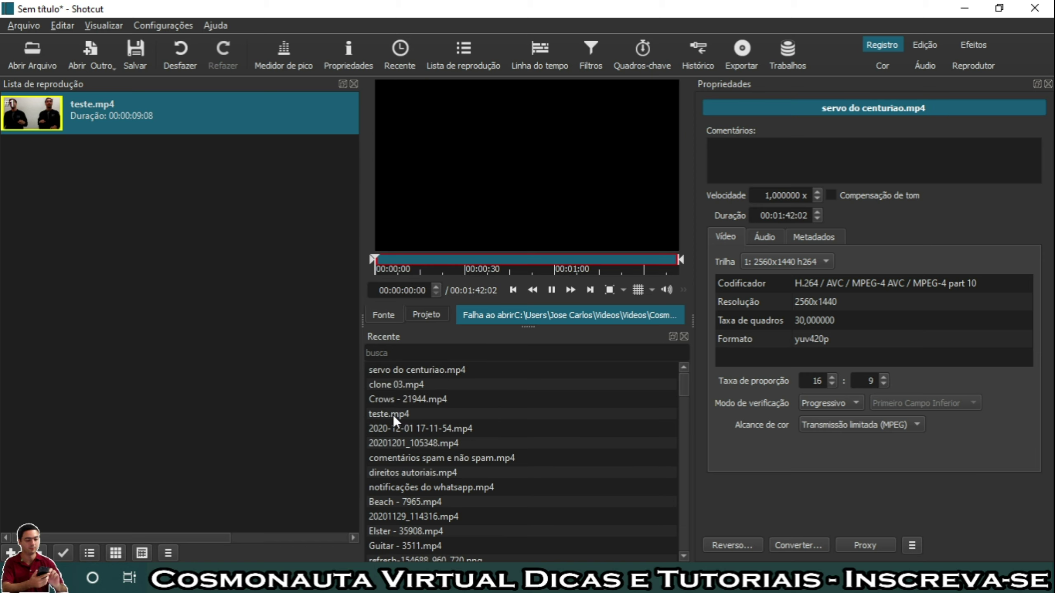
{"action": "left_click", "coordinate": [548, 289]}
Search the recent files for "cod" and try to open QR code no whatsapp.mp4, clearing the search to finish.
{"action": "scroll", "coordinate": [461, 440], "scroll_direction": "down", "scroll_amount": 15}
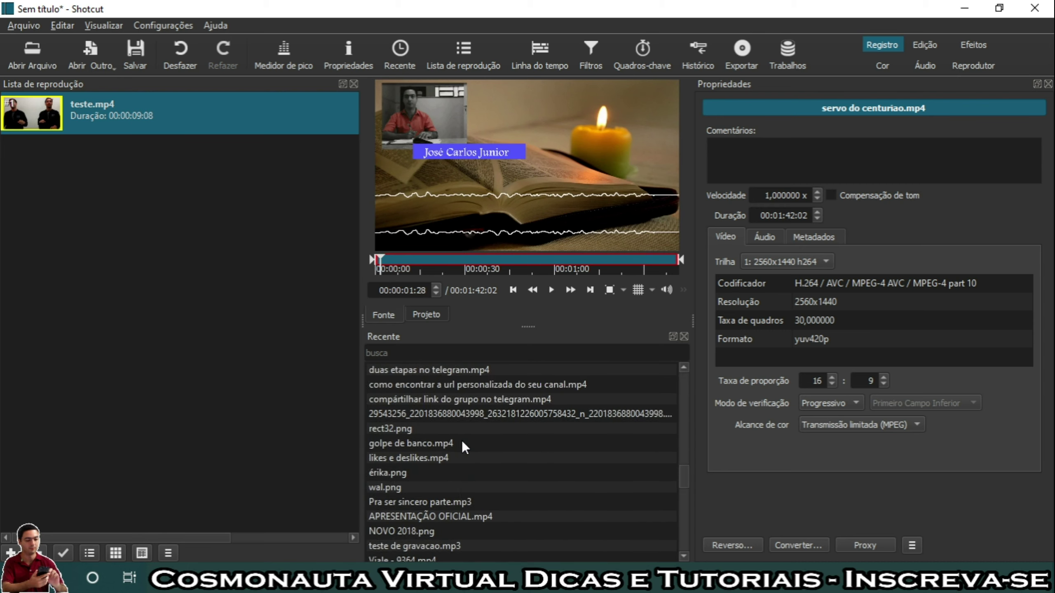
{"action": "left_click", "coordinate": [392, 354]}
{"action": "scroll", "coordinate": [400, 368], "scroll_direction": "up", "scroll_amount": 15}
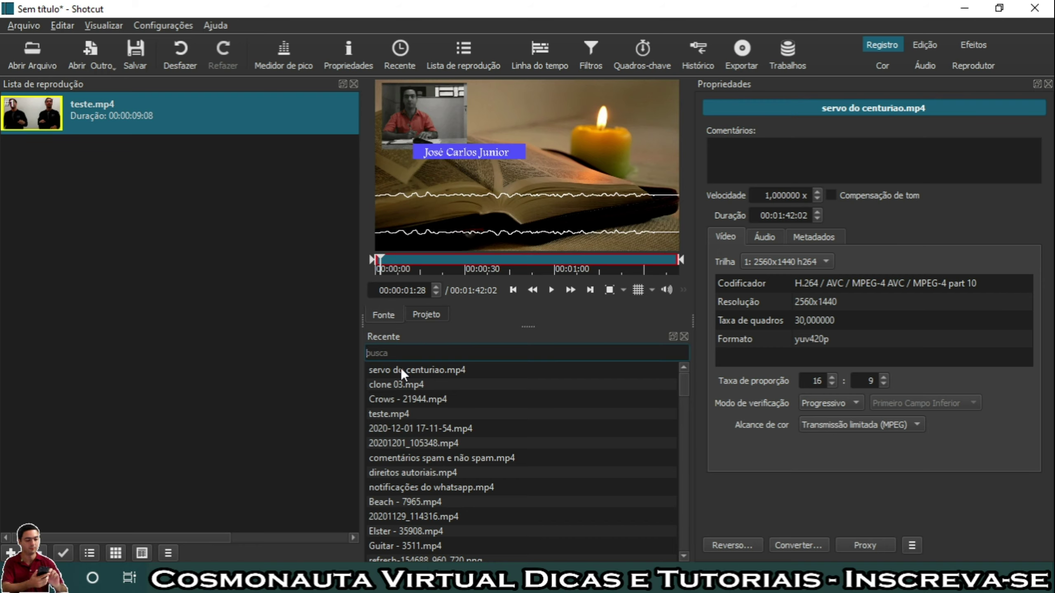
{"action": "type", "text": "cod"}
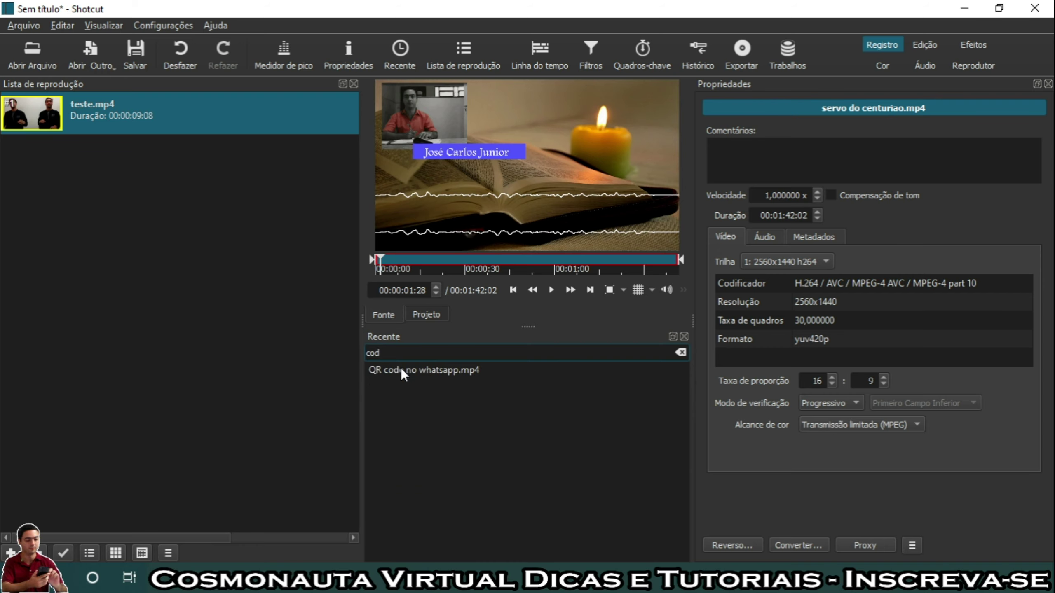
{"action": "double_click", "coordinate": [413, 369]}
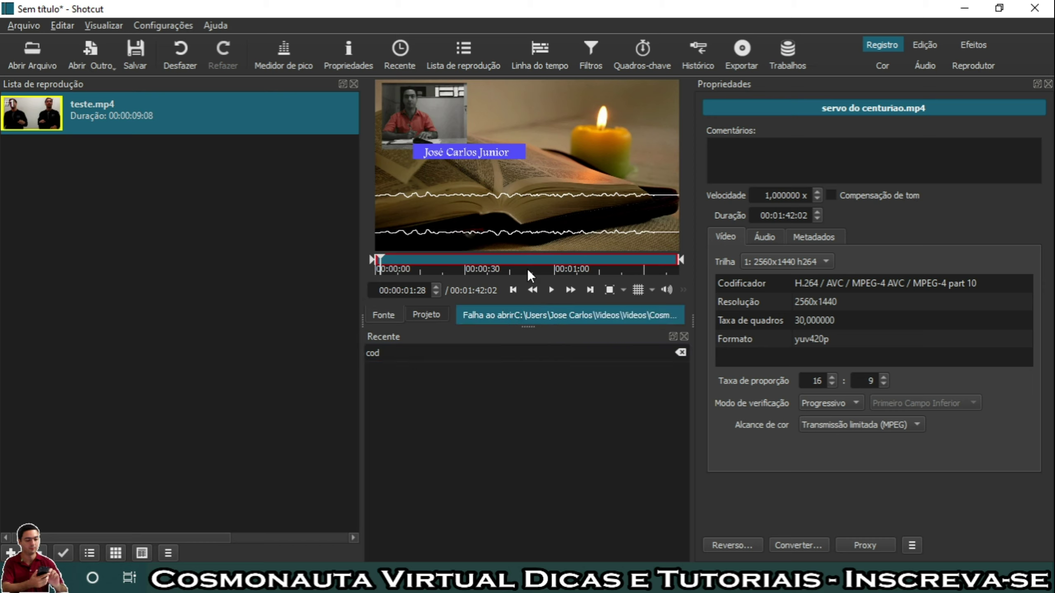
{"action": "left_click", "coordinate": [392, 352]}
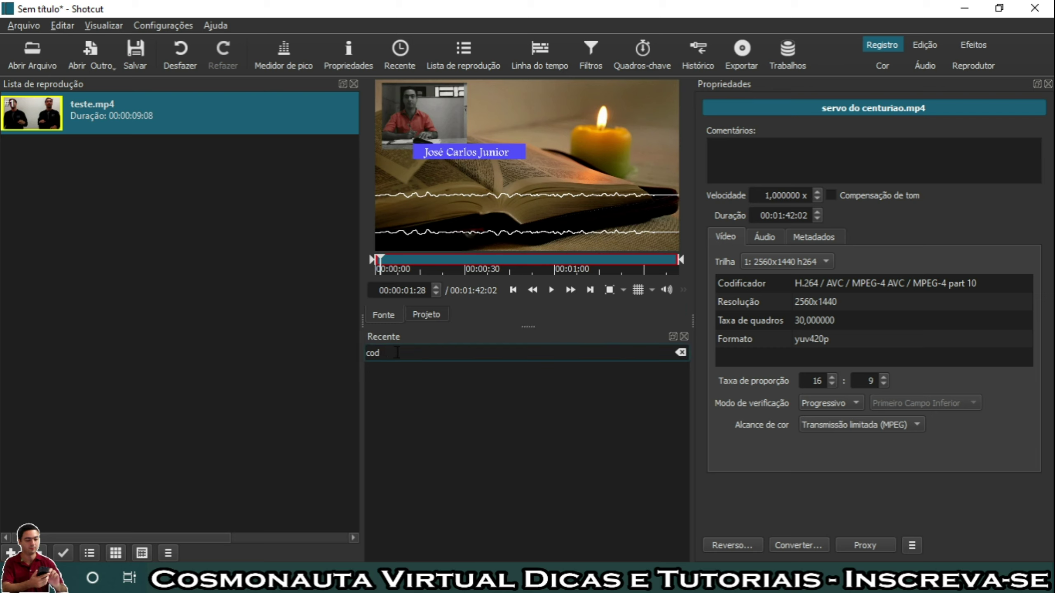
{"action": "key", "text": "BackSpace"}
{"action": "key", "text": "BackSpace"}
{"action": "key", "text": "BackSpace"}
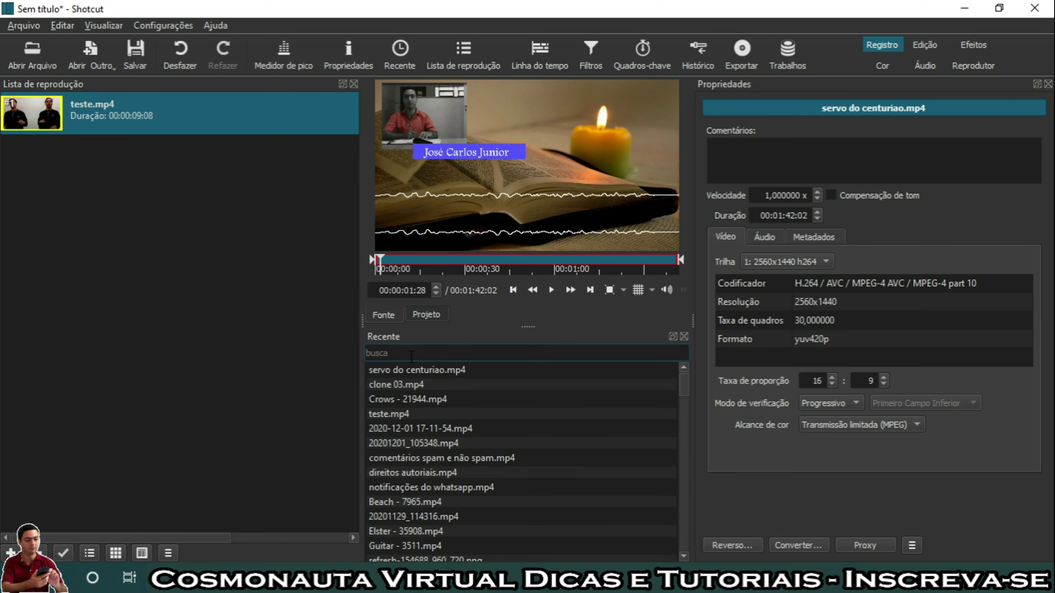
Add servo do centuriao.mp4 from the recent files to the playlist and preview it from there.
{"action": "left_click", "coordinate": [433, 379]}
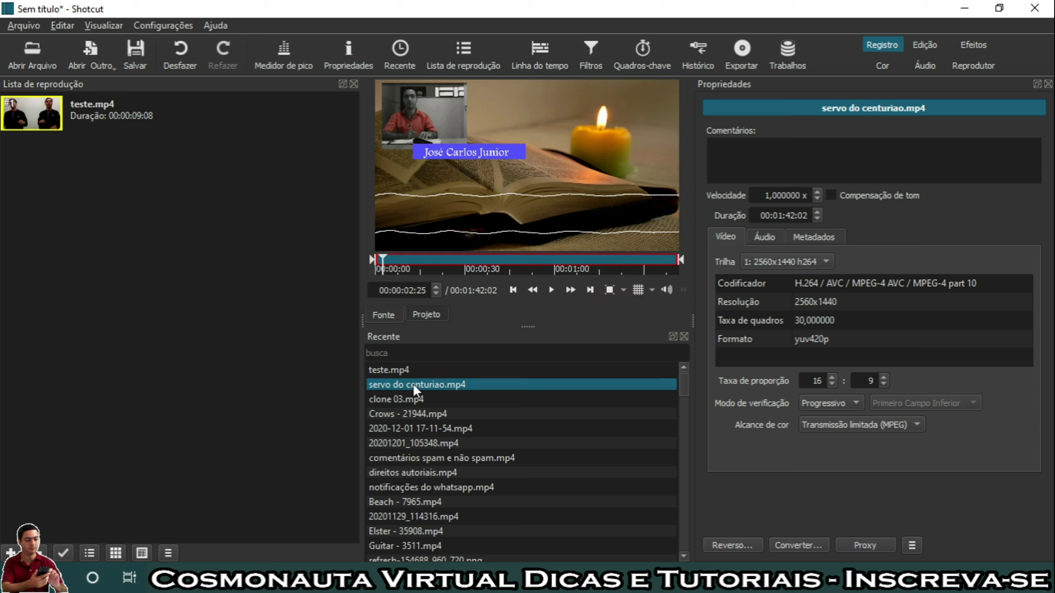
{"action": "left_click_drag", "start_coordinate": [413, 384], "coordinate": [54, 175]}
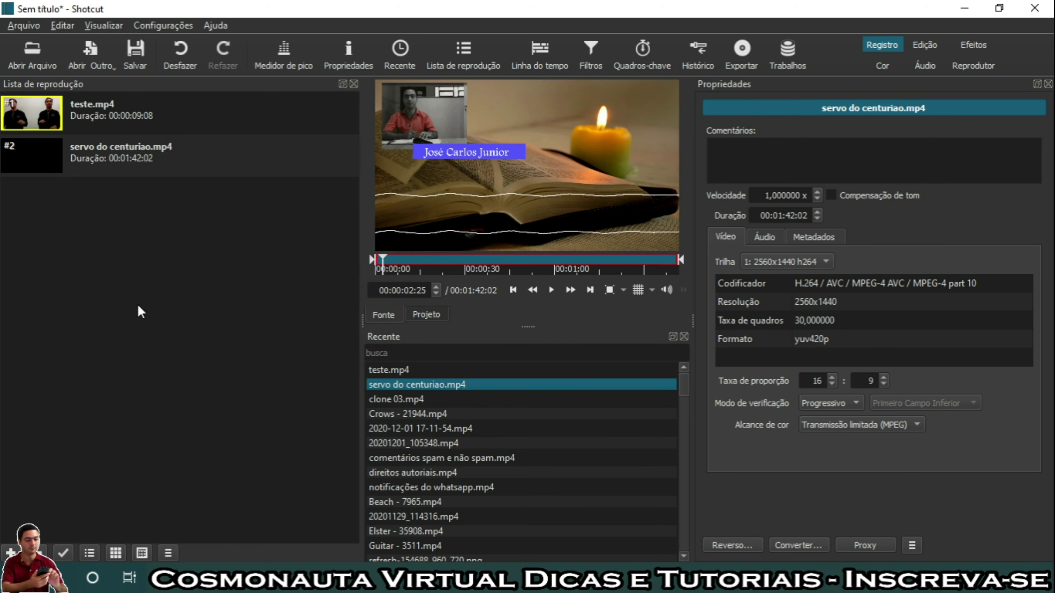
{"action": "double_click", "coordinate": [51, 153]}
{"action": "left_click", "coordinate": [551, 290]}
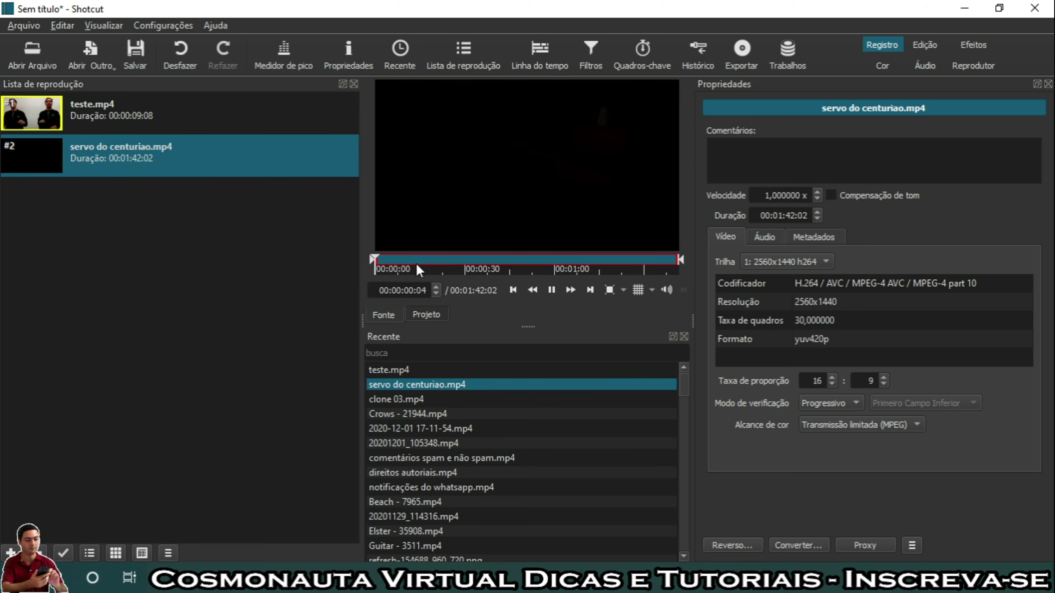
{"action": "left_click", "coordinate": [556, 290]}
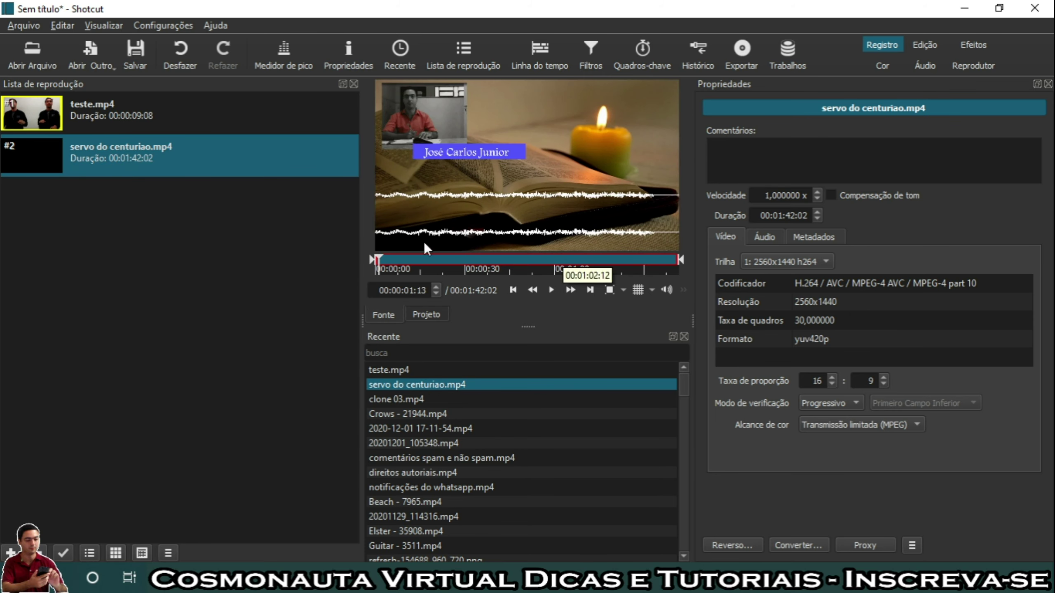
Switch to the Edição layout and place servo do centuriao.mp4 from the playlist right after teste.mp4 on track V1.
{"action": "left_click", "coordinate": [931, 42]}
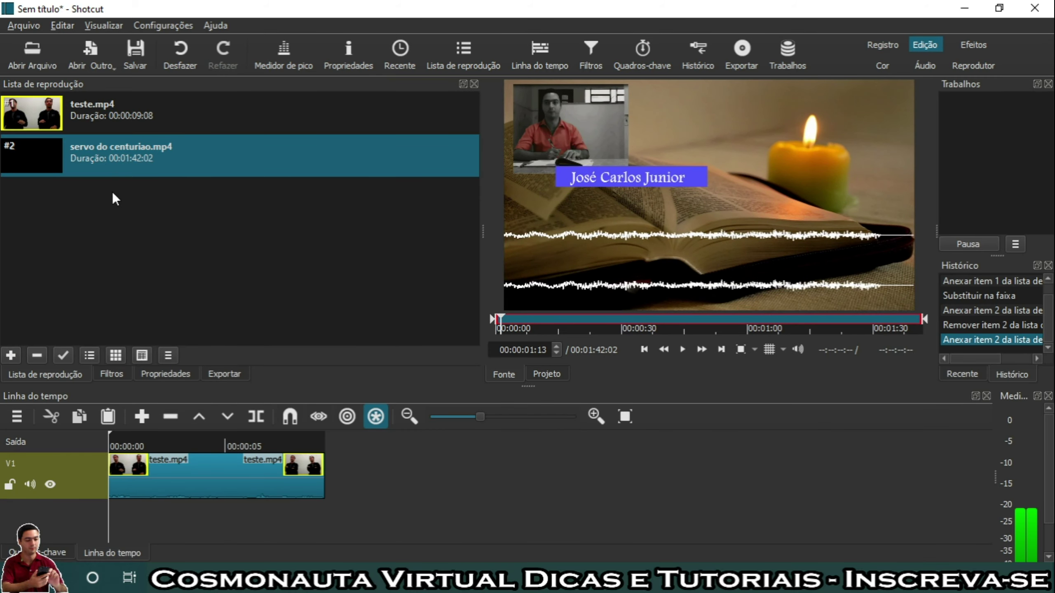
{"action": "left_click_drag", "start_coordinate": [48, 159], "coordinate": [466, 477]}
{"action": "left_click", "coordinate": [434, 447]}
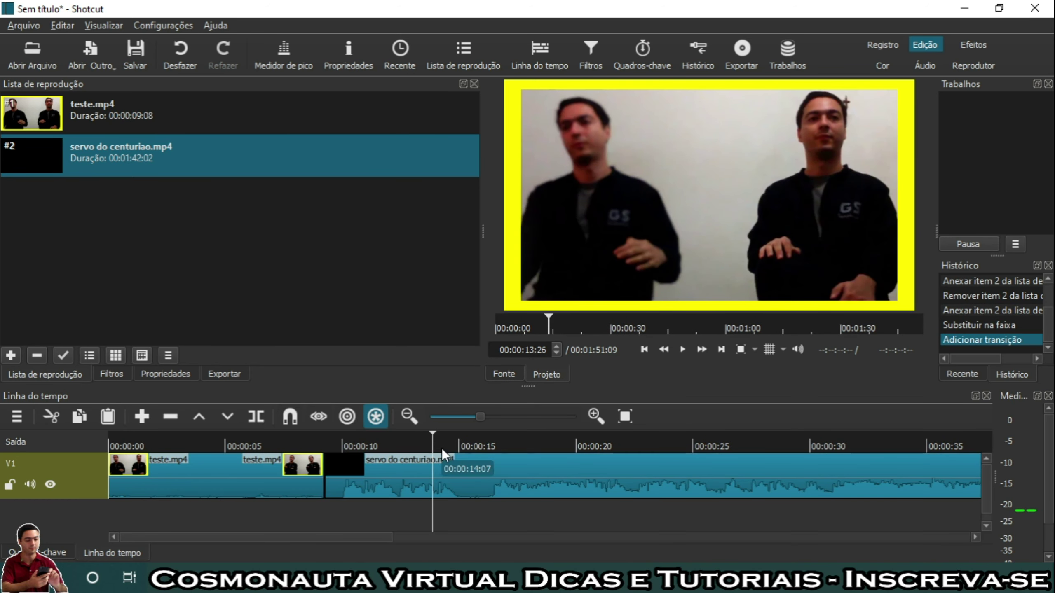